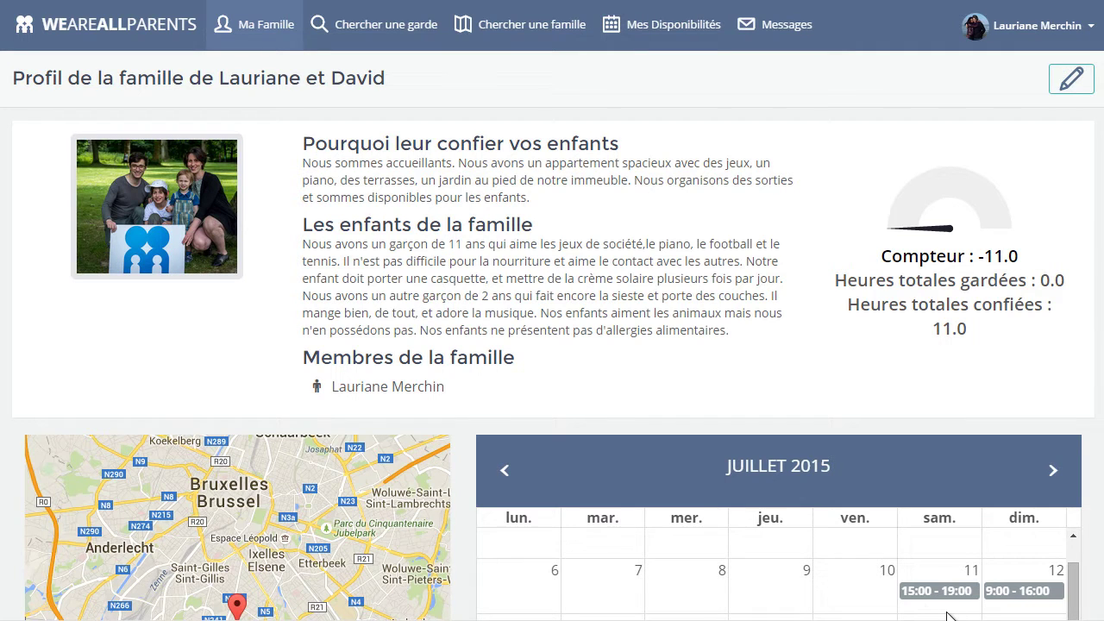
Step: Review the family's own profile, including its availability calendar, childcare history and comments
{"action": "scroll", "coordinate": [809, 414], "scroll_direction": "down", "scroll_amount": 3}
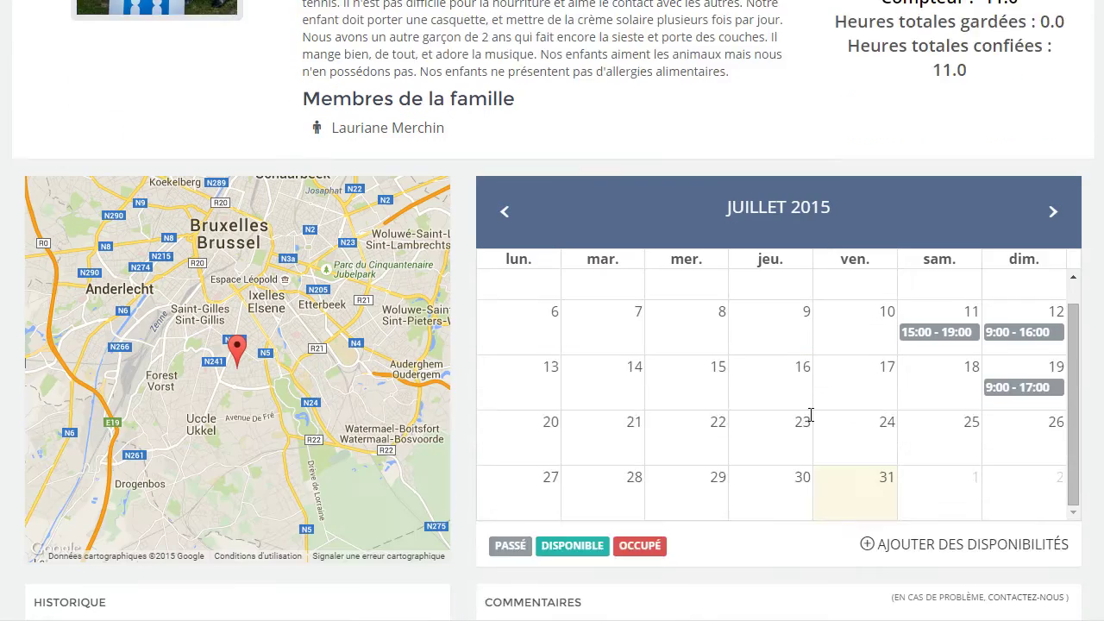
{"action": "scroll", "coordinate": [809, 415], "scroll_direction": "down", "scroll_amount": 1}
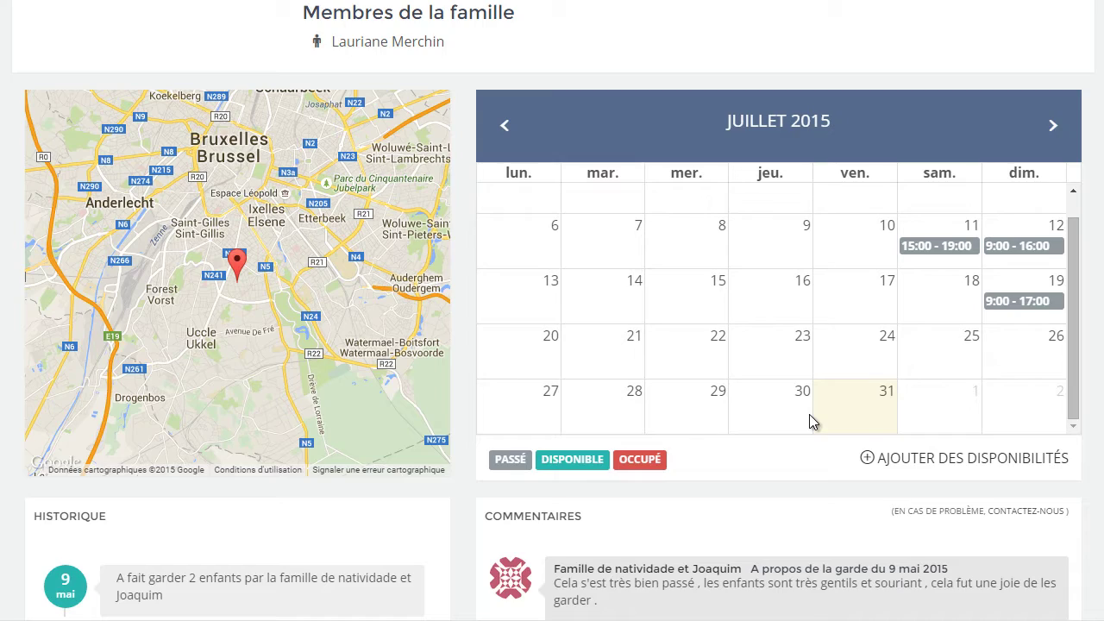
{"action": "scroll", "coordinate": [809, 414], "scroll_direction": "down", "scroll_amount": 1}
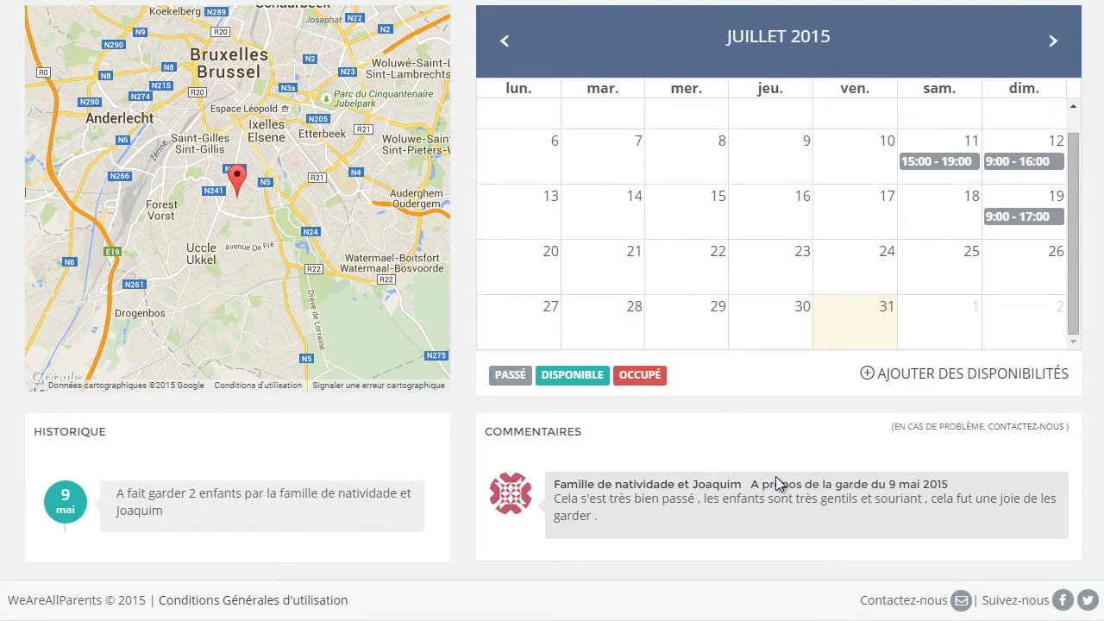
{"action": "scroll", "coordinate": [775, 476], "scroll_direction": "up", "scroll_amount": 5}
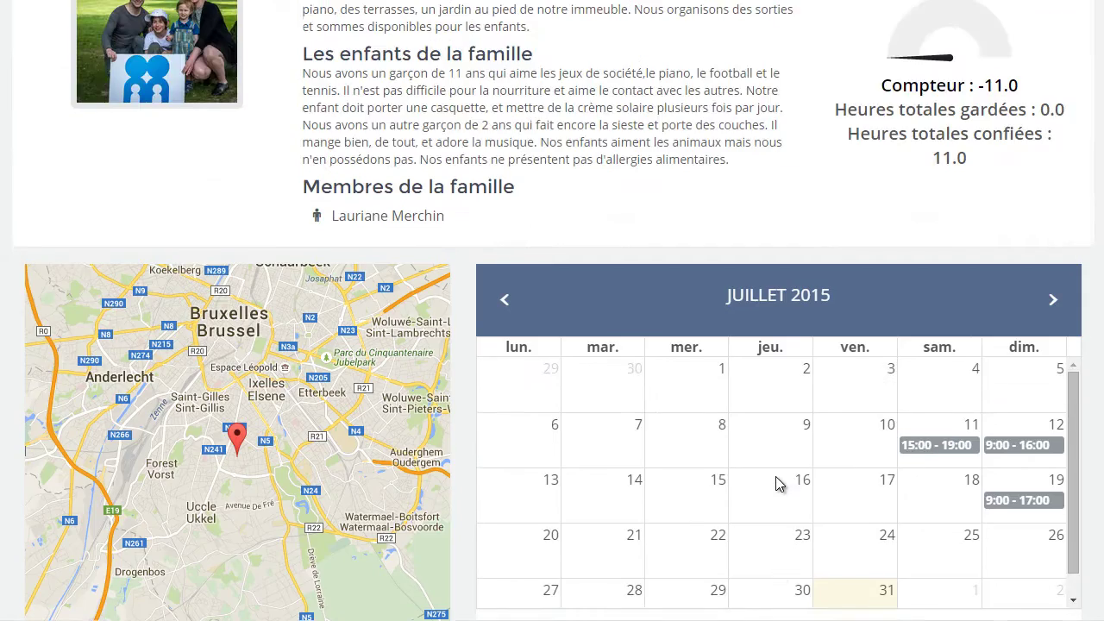
Step: Search for childcare on 01-08-2015 from 12:00 to 16:00
{"action": "left_click", "coordinate": [365, 45]}
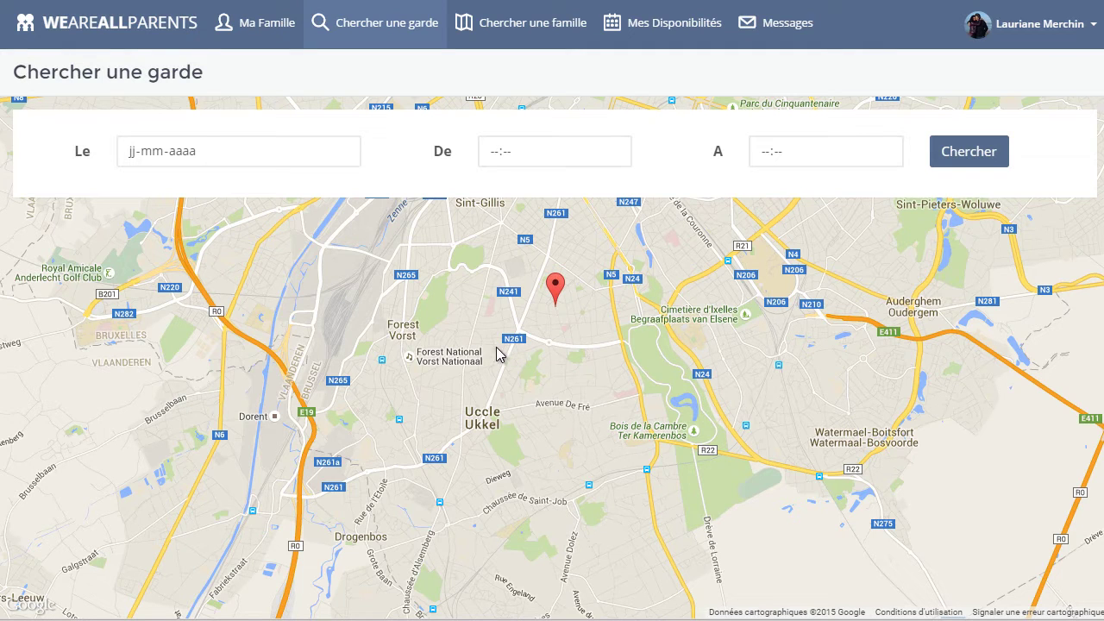
{"action": "left_click", "coordinate": [342, 154]}
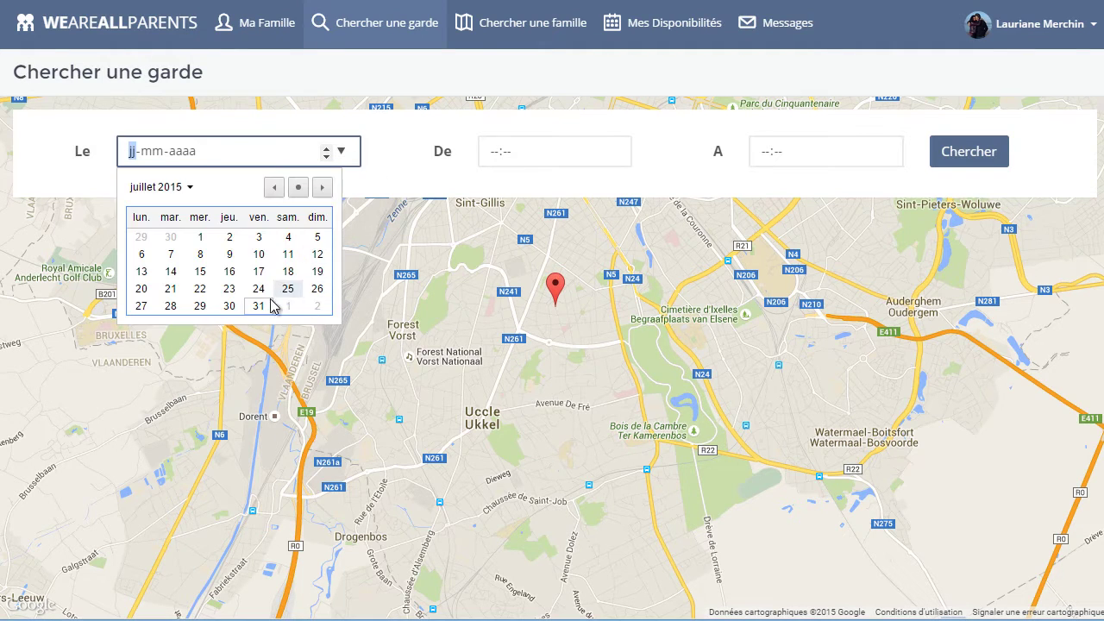
{"action": "left_click", "coordinate": [288, 307]}
{"action": "left_click", "coordinate": [488, 163]}
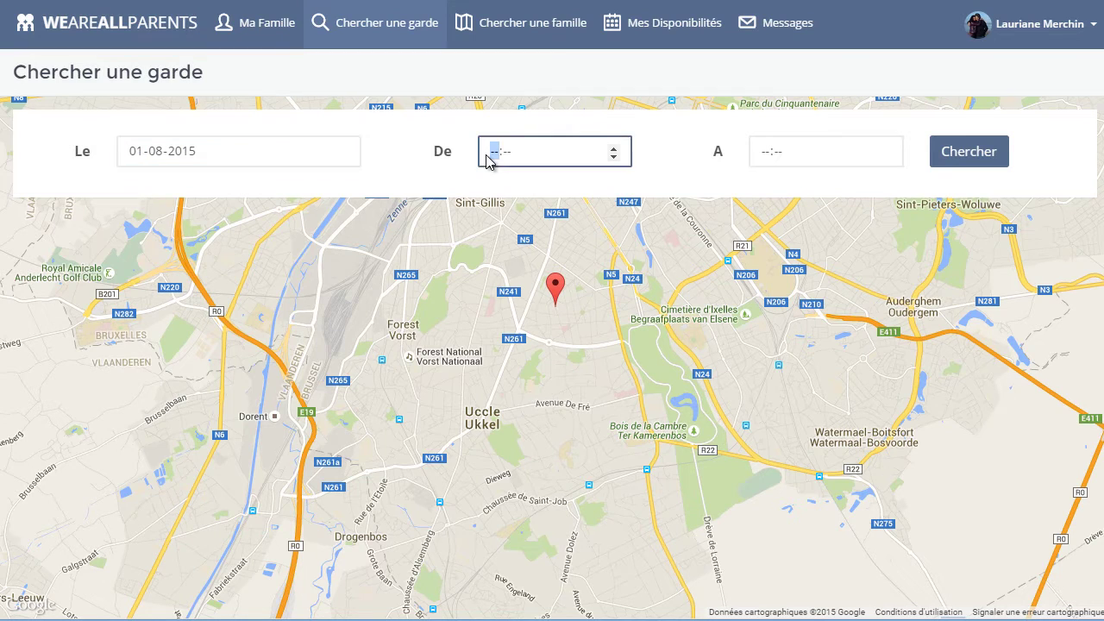
{"action": "type", "text": "1200"}
{"action": "key", "text": "Tab"}
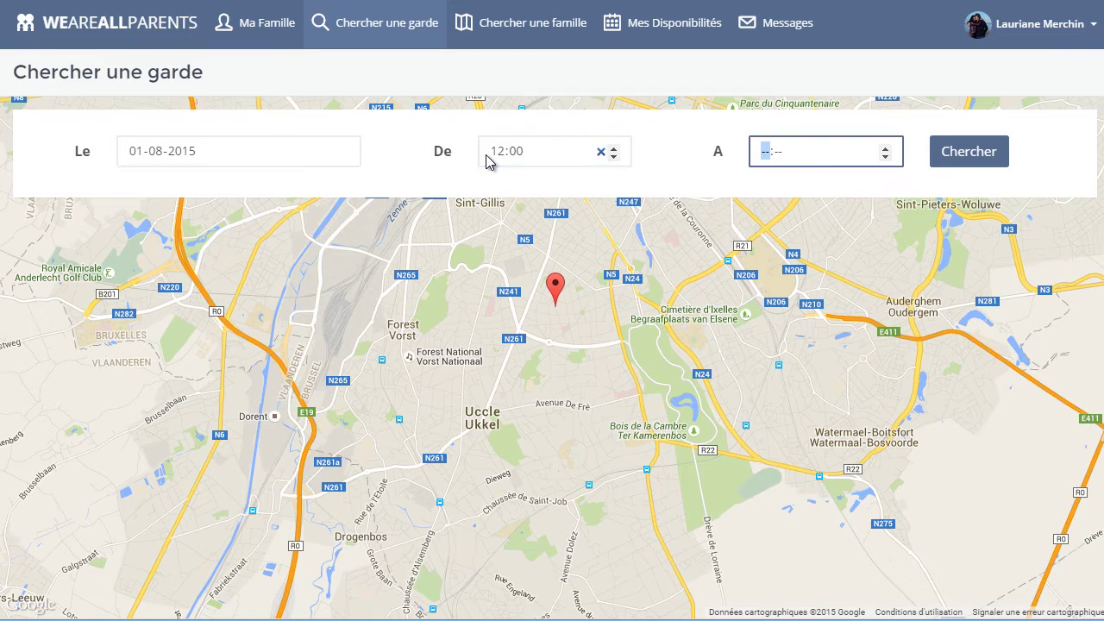
{"action": "type", "text": "1600"}
{"action": "key", "text": "Return"}
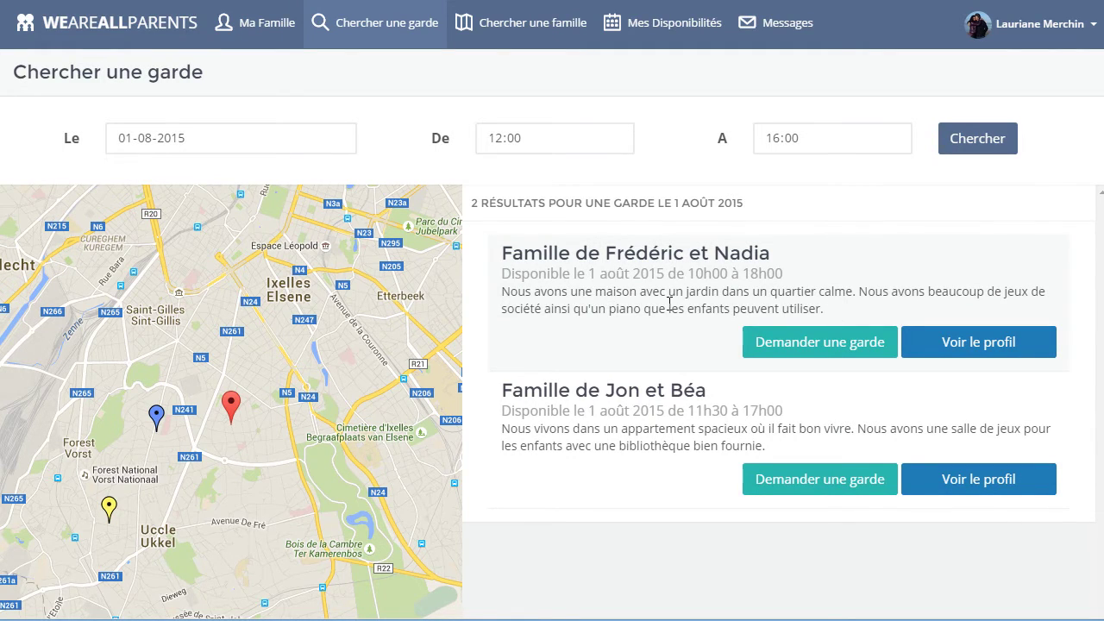
Step: Review the profile of the first family in the results, including its calendar and comments, and return to the results
{"action": "left_click", "coordinate": [1010, 346]}
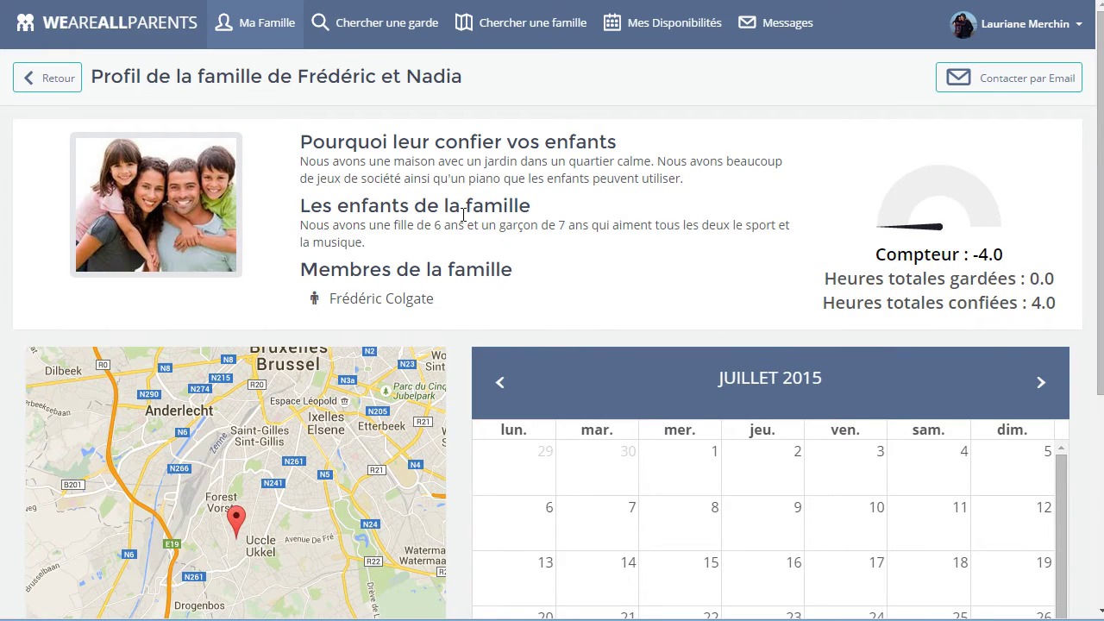
{"action": "scroll", "coordinate": [451, 215], "scroll_direction": "down", "scroll_amount": 1}
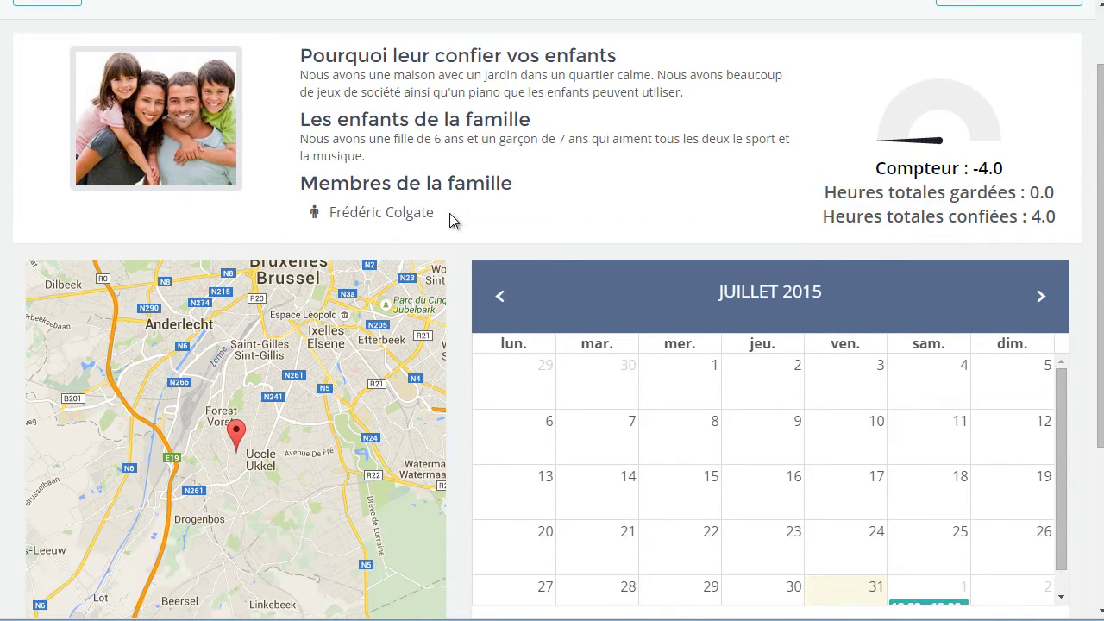
{"action": "scroll", "coordinate": [449, 213], "scroll_direction": "down", "scroll_amount": 3}
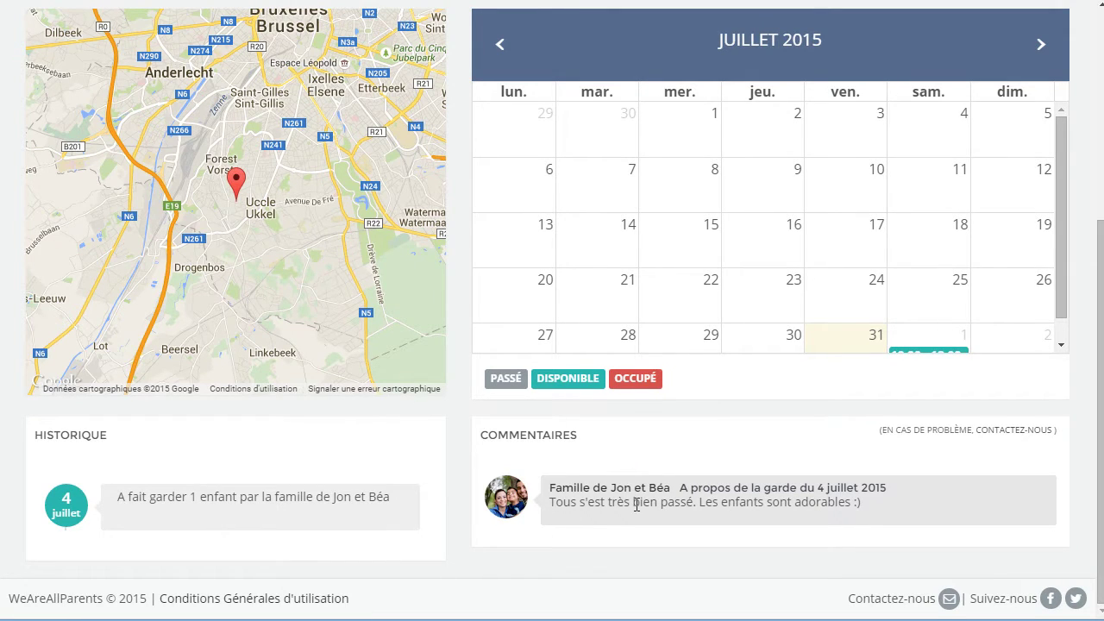
{"action": "scroll", "coordinate": [636, 504], "scroll_direction": "up", "scroll_amount": 4}
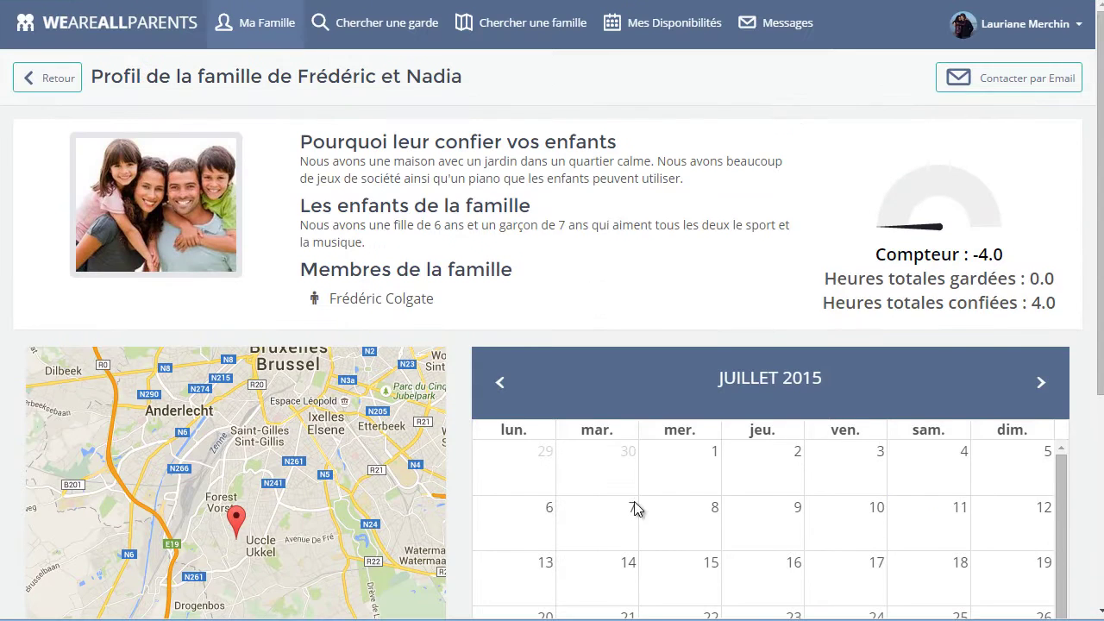
{"action": "left_click", "coordinate": [66, 79]}
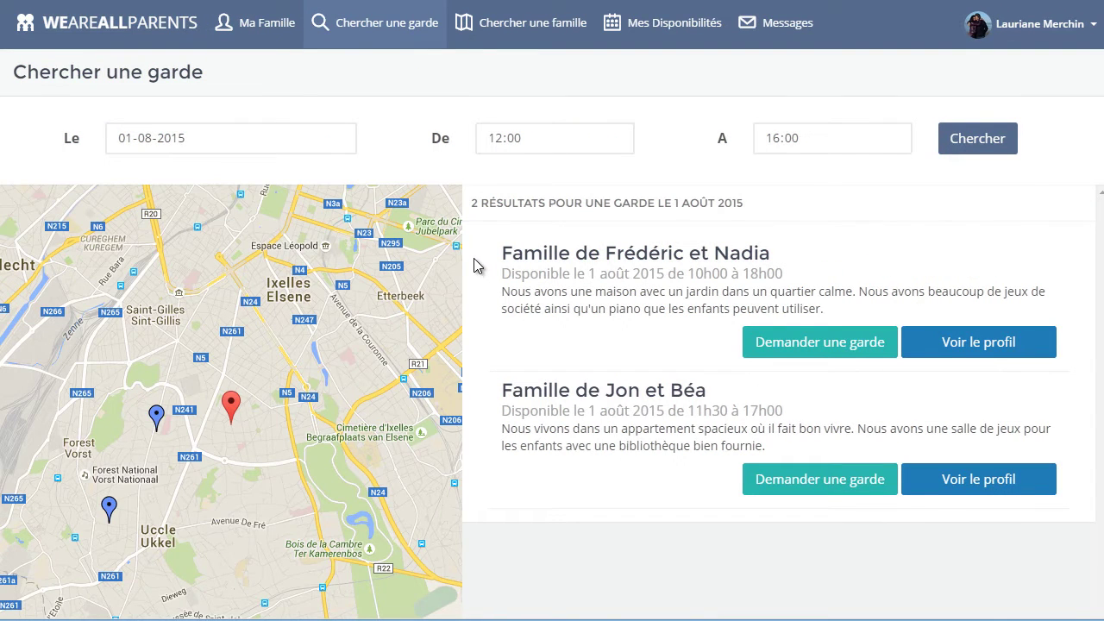
Step: Start a care request to the first family: "Bonjour, Pourriez-vous garder nos enfants samedi ? Nous viendrons les déposer et les rechercher. Merci d'avance.", signed with first name
{"action": "left_click", "coordinate": [860, 345]}
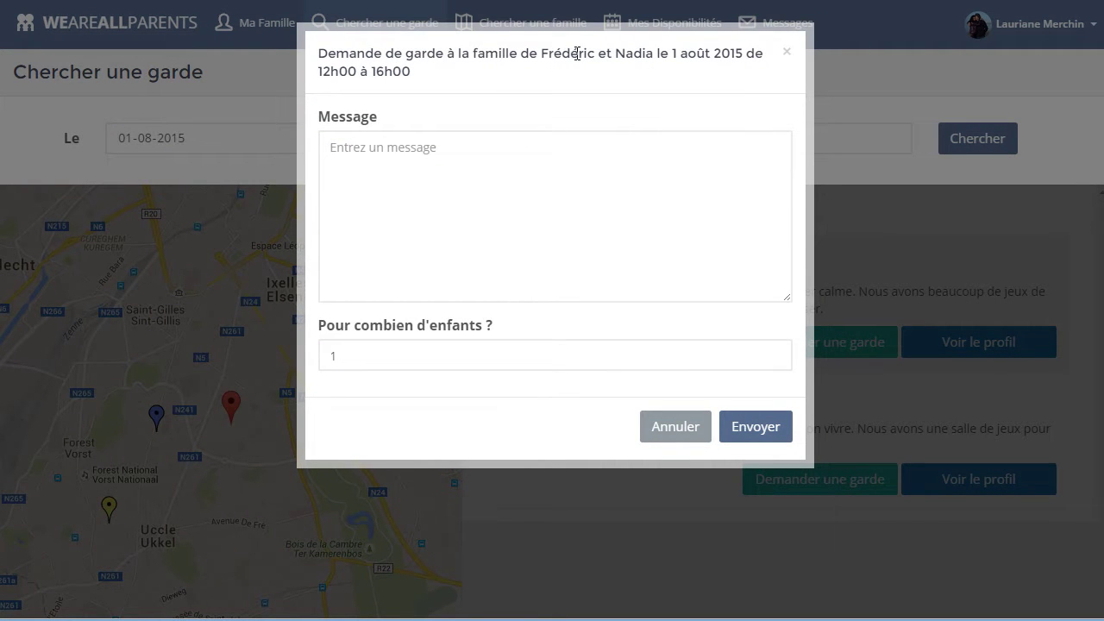
{"action": "left_click", "coordinate": [521, 154]}
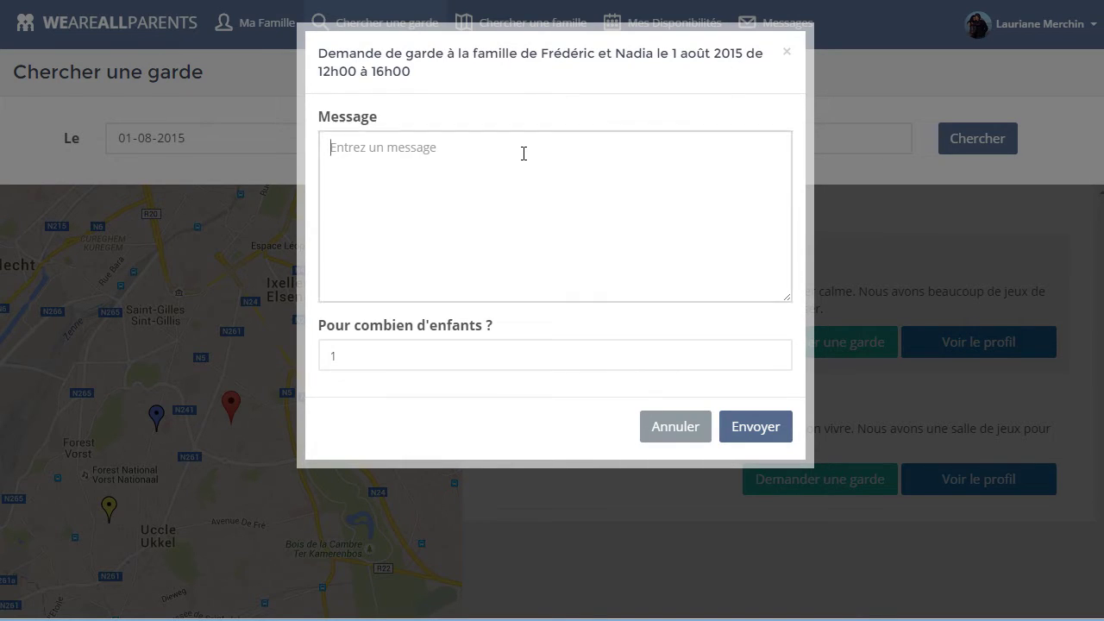
{"action": "type", "text": "Bonjour, Pourriez-vous garder nos enfants samedi ? Nous viendrons les déposer et les rechercher. Merci d'avance. David."}
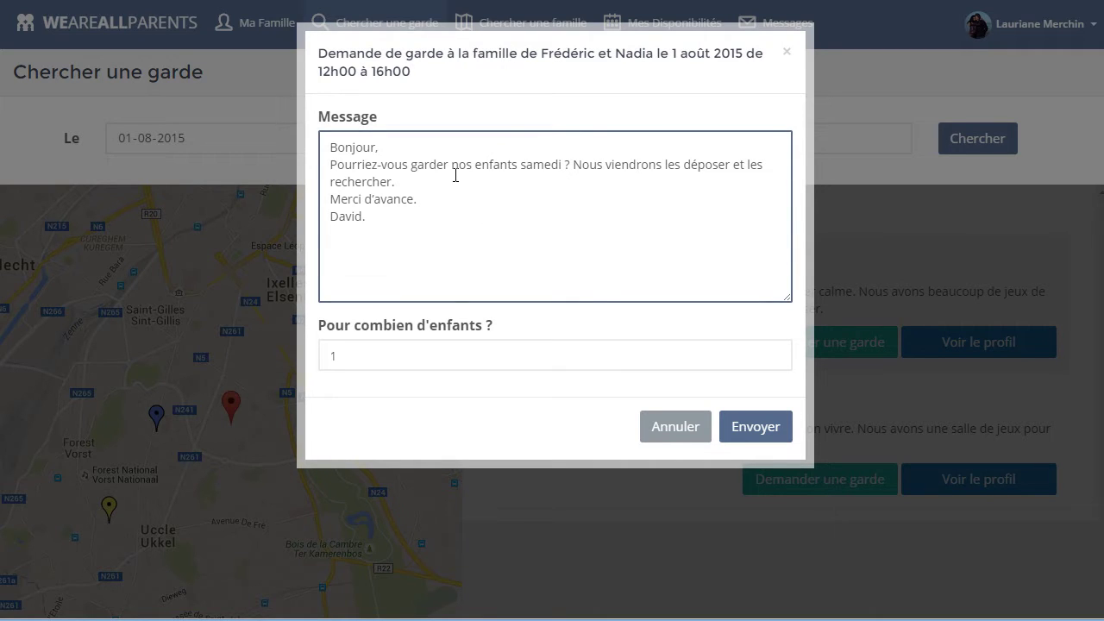
Step: Set the number of children to 2 and send the care request
{"action": "left_click", "coordinate": [328, 356]}
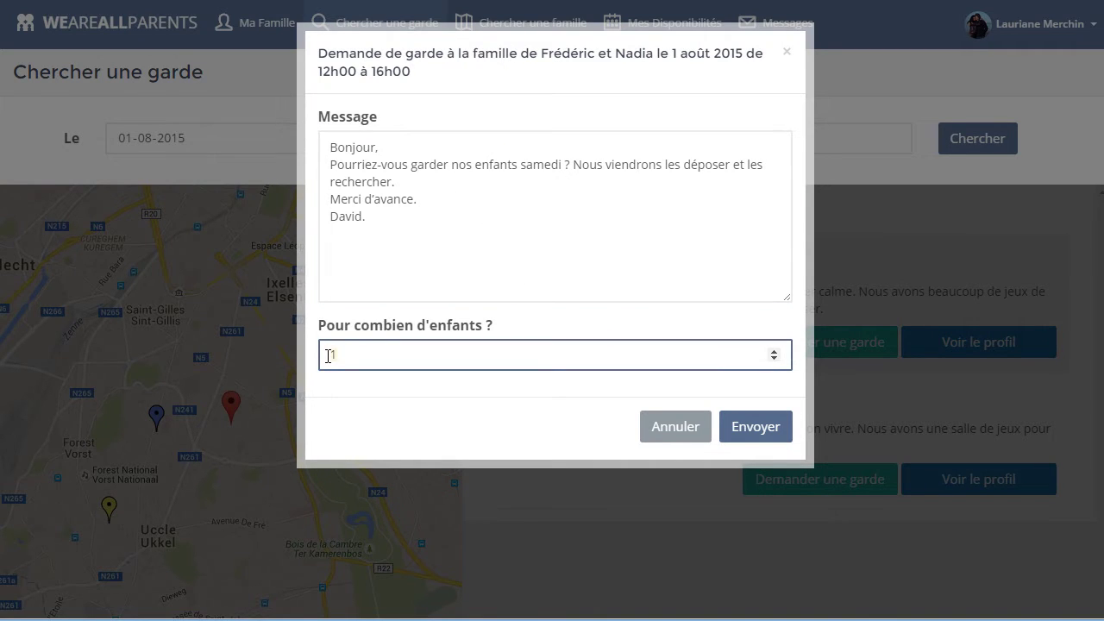
{"action": "type", "text": "2"}
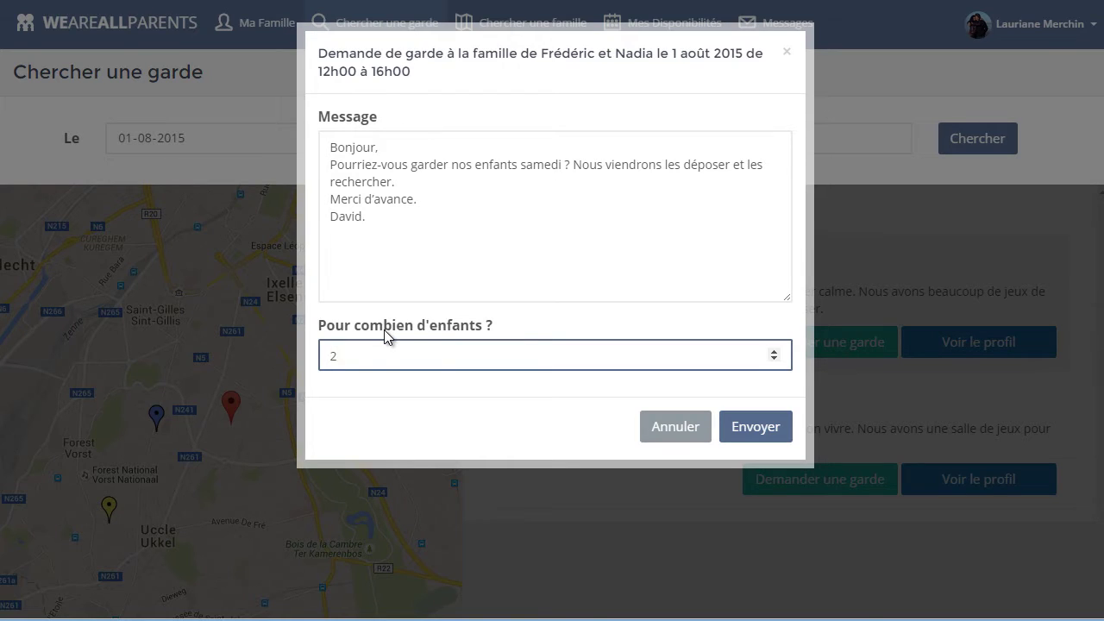
{"action": "left_click", "coordinate": [759, 426]}
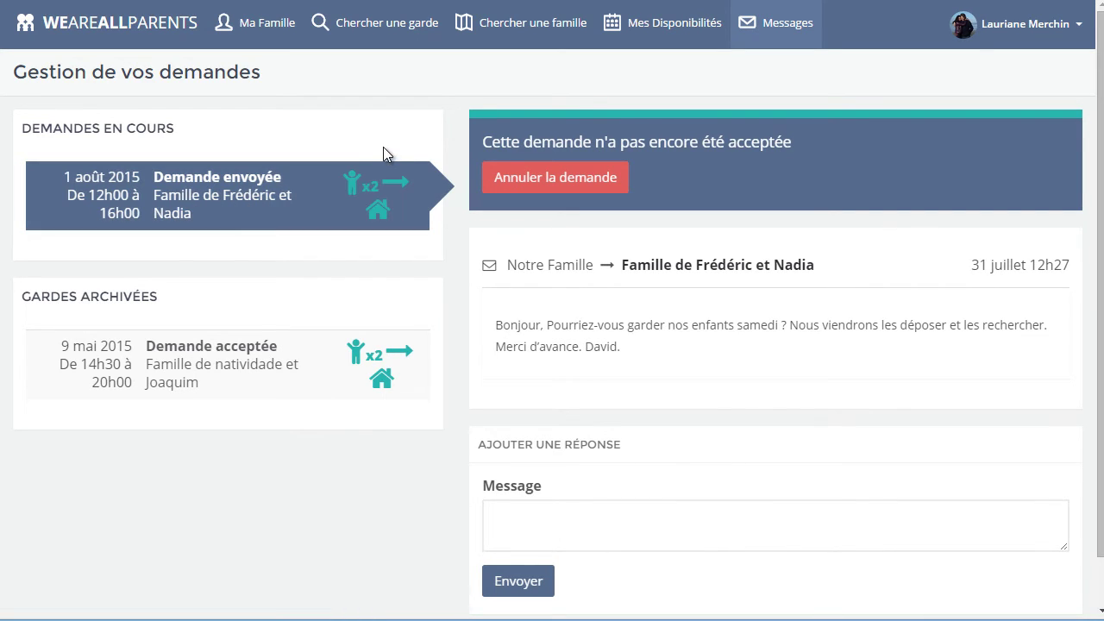
Step: Review the sent care request, its message and the reply form on the request management page
{"action": "scroll", "coordinate": [755, 267], "scroll_direction": "down", "scroll_amount": 1}
{"action": "scroll", "coordinate": [754, 267], "scroll_direction": "up", "scroll_amount": 1}
{"action": "scroll", "coordinate": [708, 288], "scroll_direction": "down", "scroll_amount": 1}
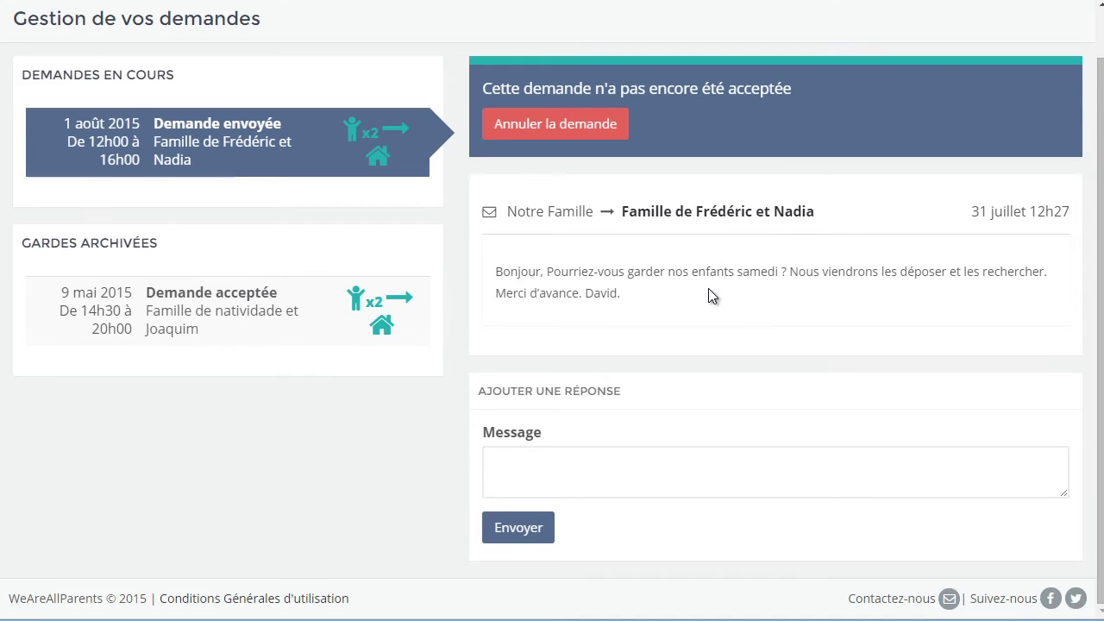
{"action": "scroll", "coordinate": [709, 288], "scroll_direction": "up", "scroll_amount": 1}
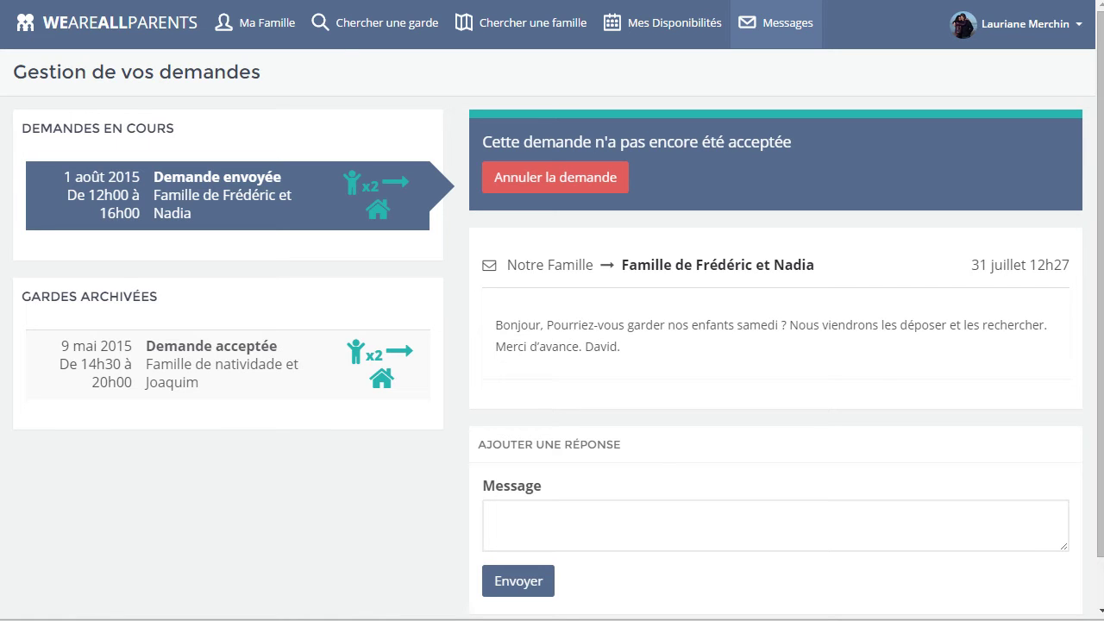
Step: Open the map of member families and examine the families located around Uccle
{"action": "left_click", "coordinate": [526, 35]}
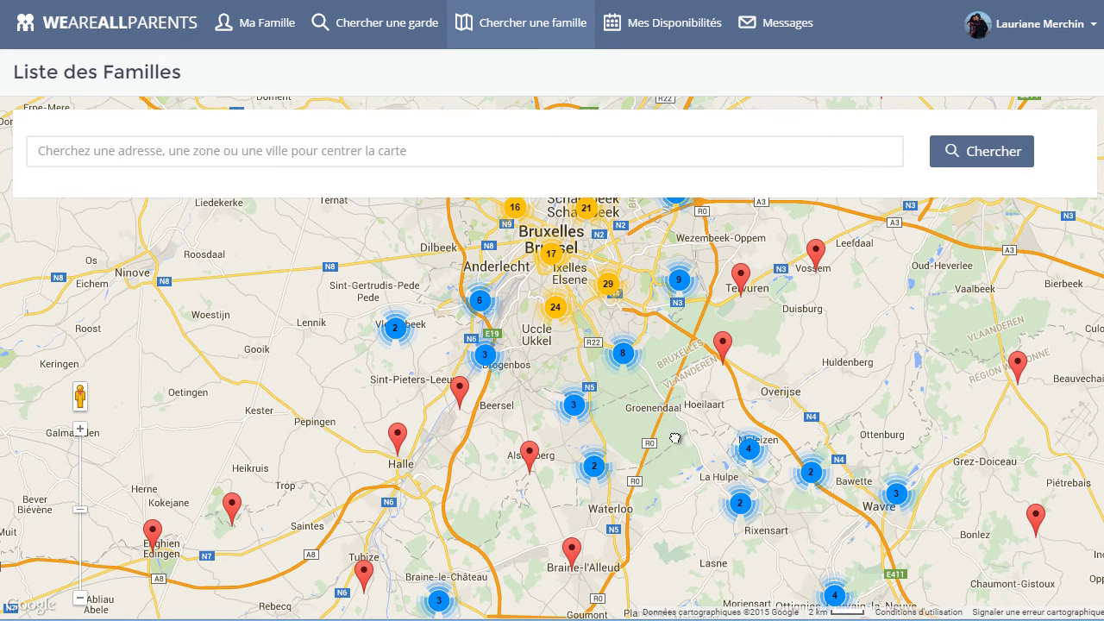
{"action": "left_click_drag", "start_coordinate": [674, 442], "coordinate": [704, 491]}
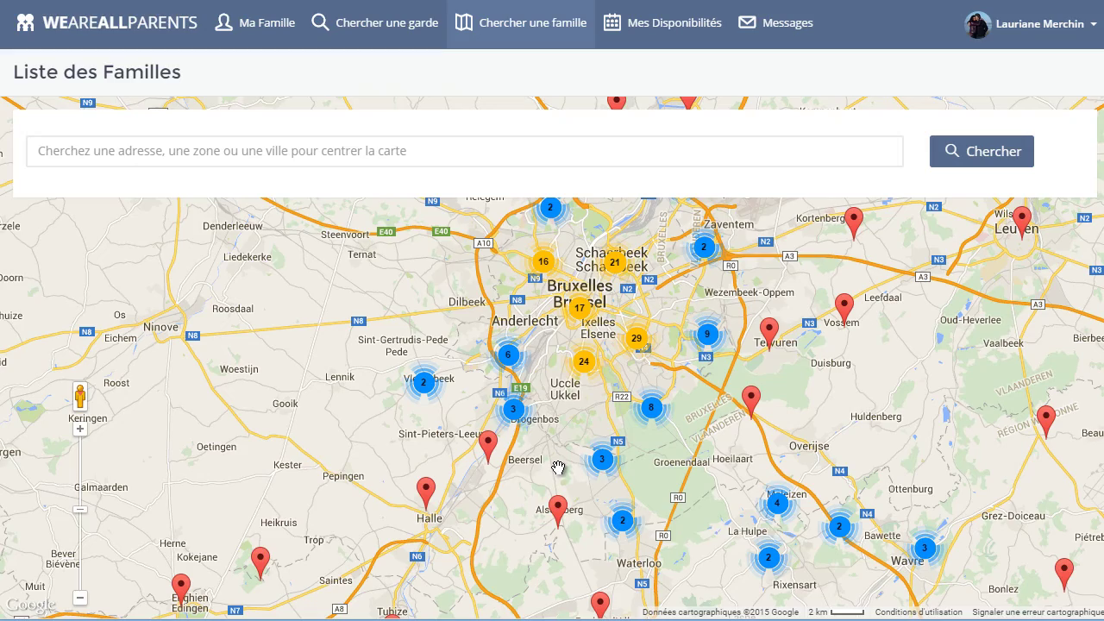
{"action": "scroll", "coordinate": [576, 401], "scroll_direction": "up", "scroll_amount": 2}
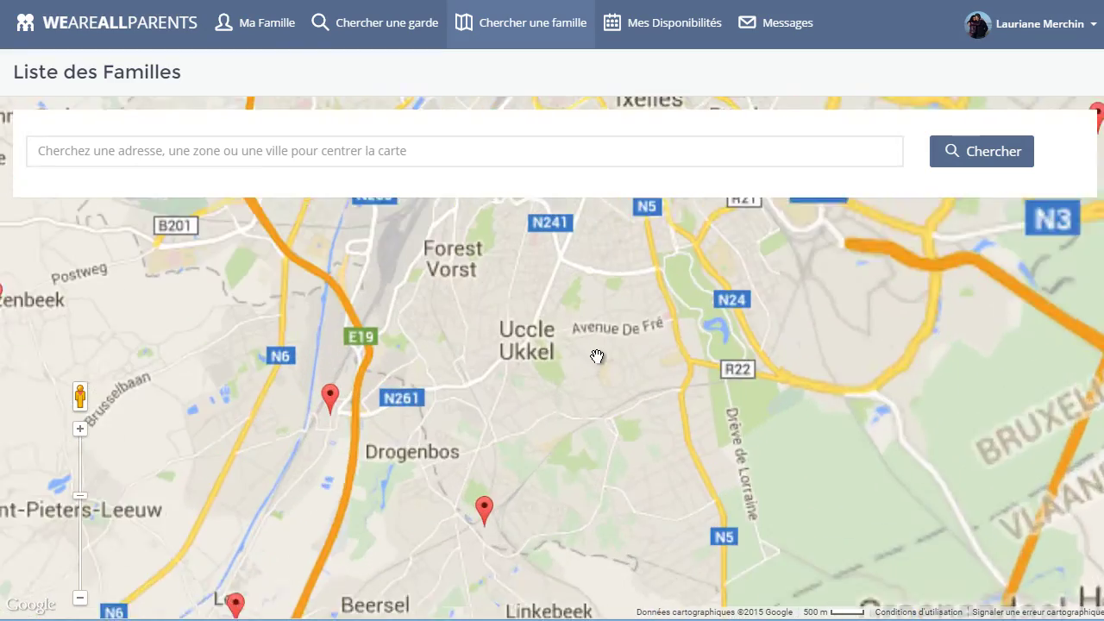
{"action": "left_click_drag", "start_coordinate": [582, 287], "coordinate": [607, 418]}
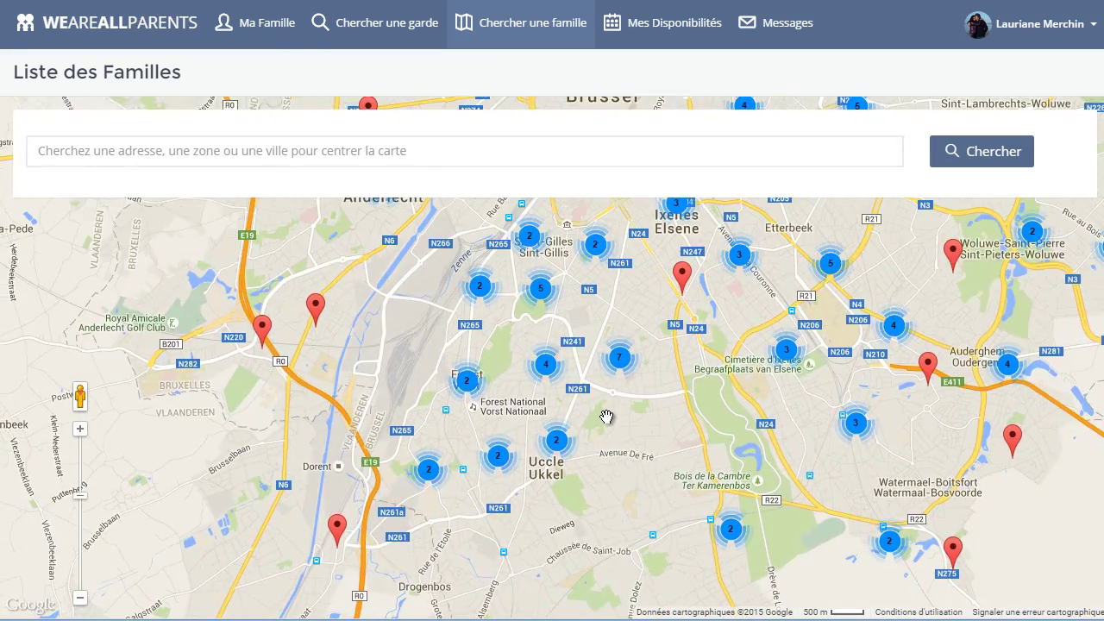
{"action": "scroll", "coordinate": [607, 418], "scroll_direction": "up", "scroll_amount": 1}
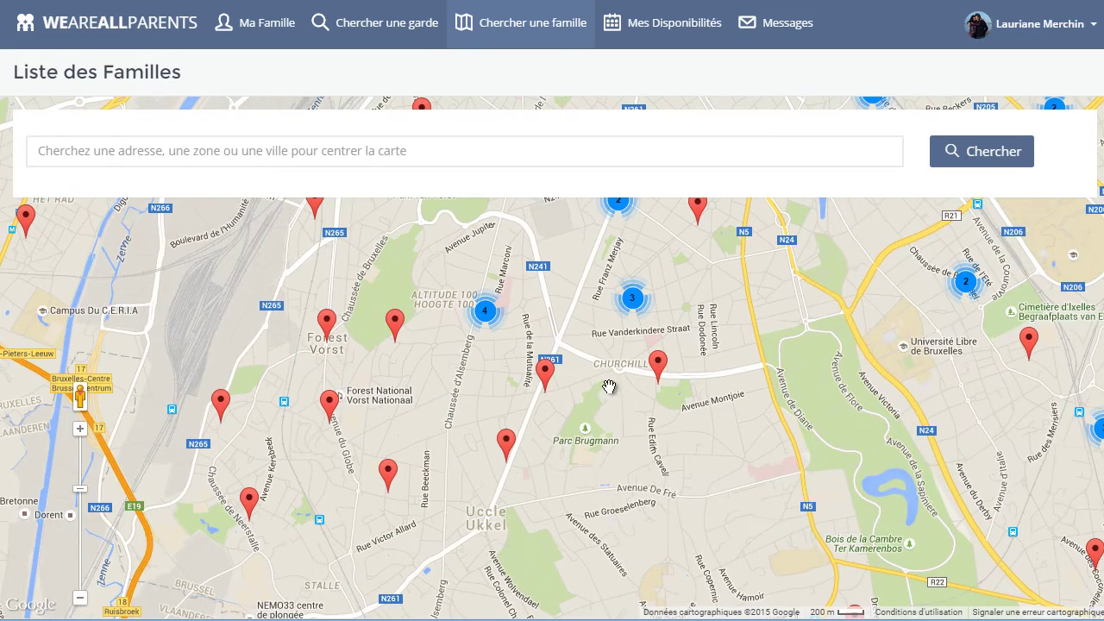
{"action": "left_click_drag", "start_coordinate": [602, 412], "coordinate": [615, 345]}
{"action": "scroll", "coordinate": [614, 348], "scroll_direction": "down", "scroll_amount": 1}
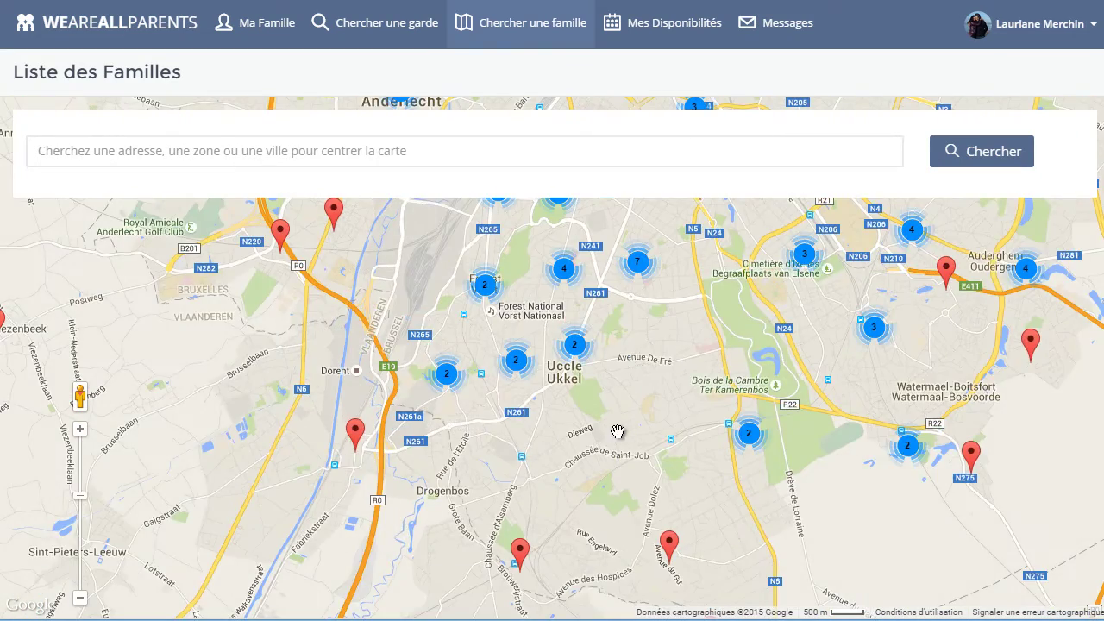
{"action": "left_click_drag", "start_coordinate": [616, 432], "coordinate": [614, 393]}
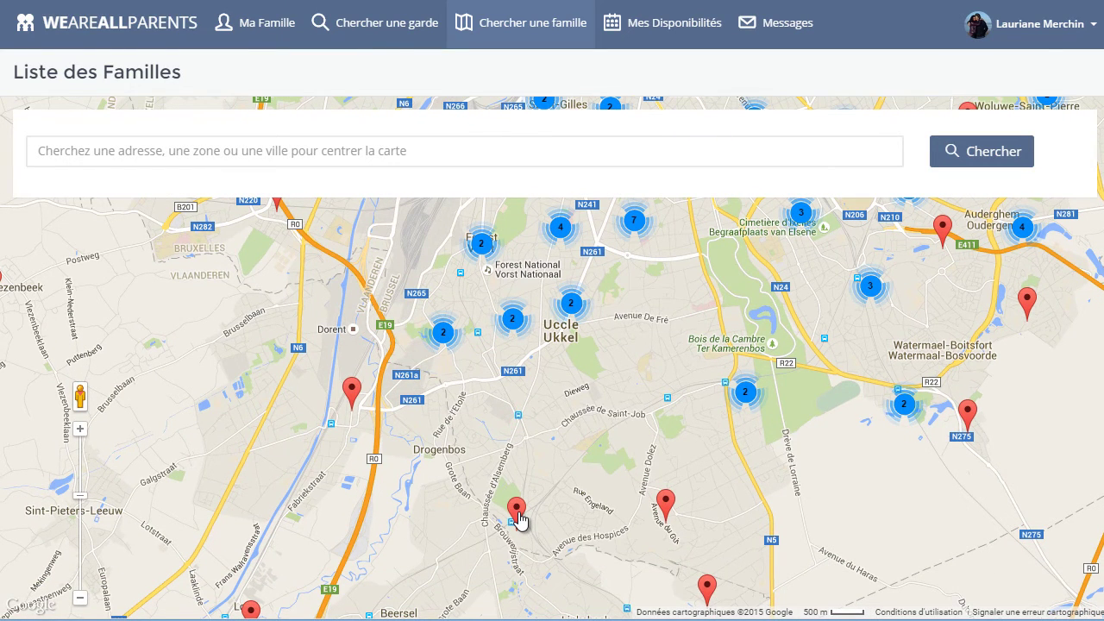
Step: View the profile of the single family marked southeast of Drogenbos and return to the family map
{"action": "left_click", "coordinate": [518, 515]}
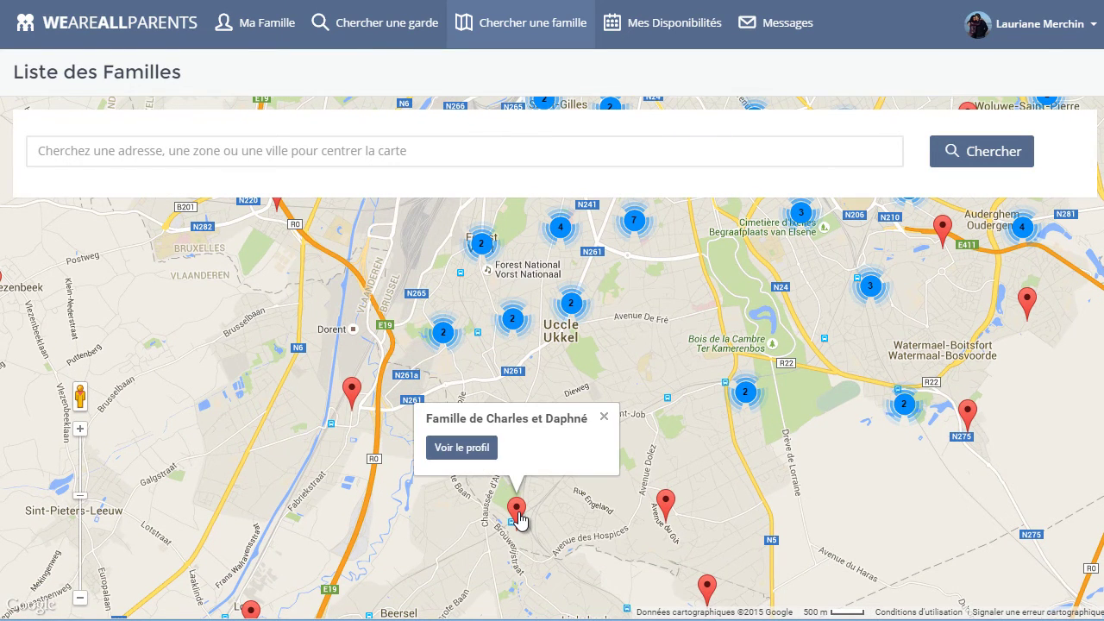
{"action": "left_click", "coordinate": [462, 447]}
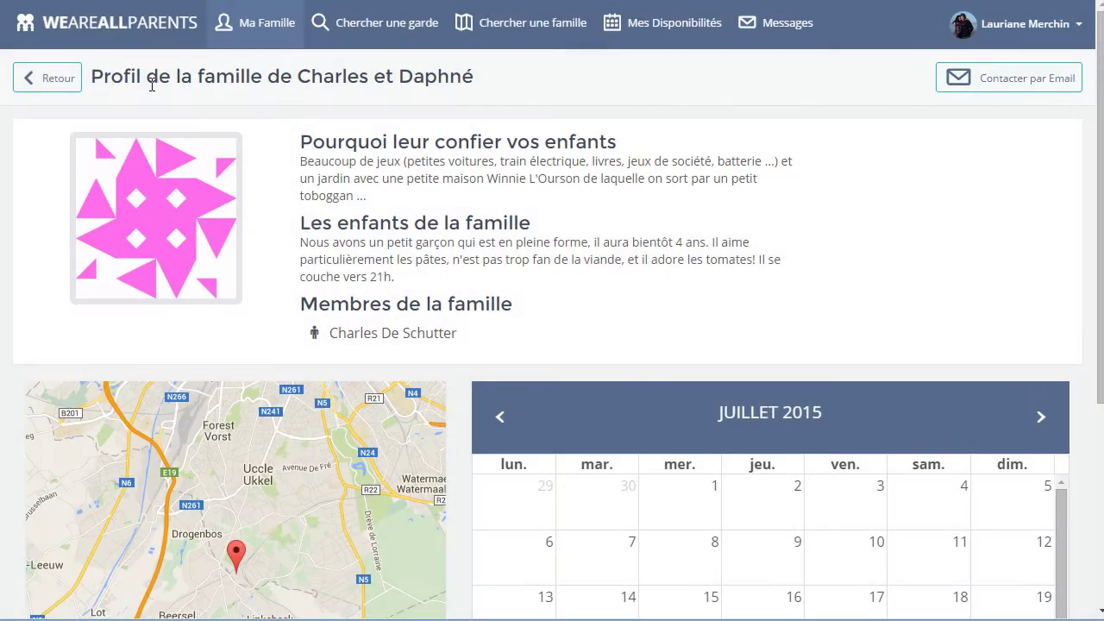
{"action": "left_click", "coordinate": [75, 76]}
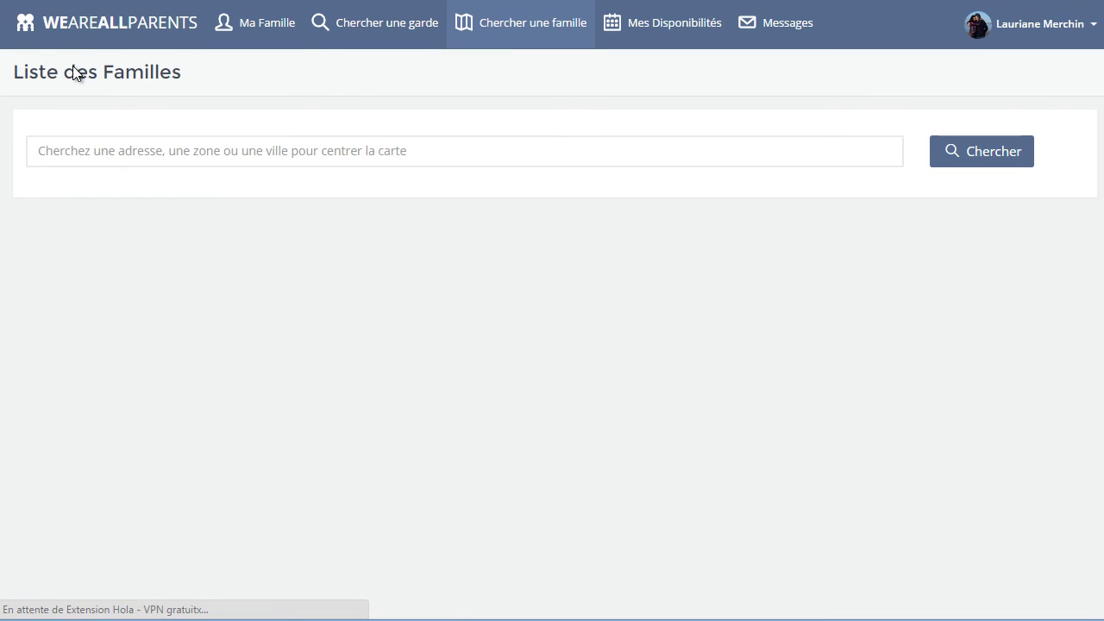